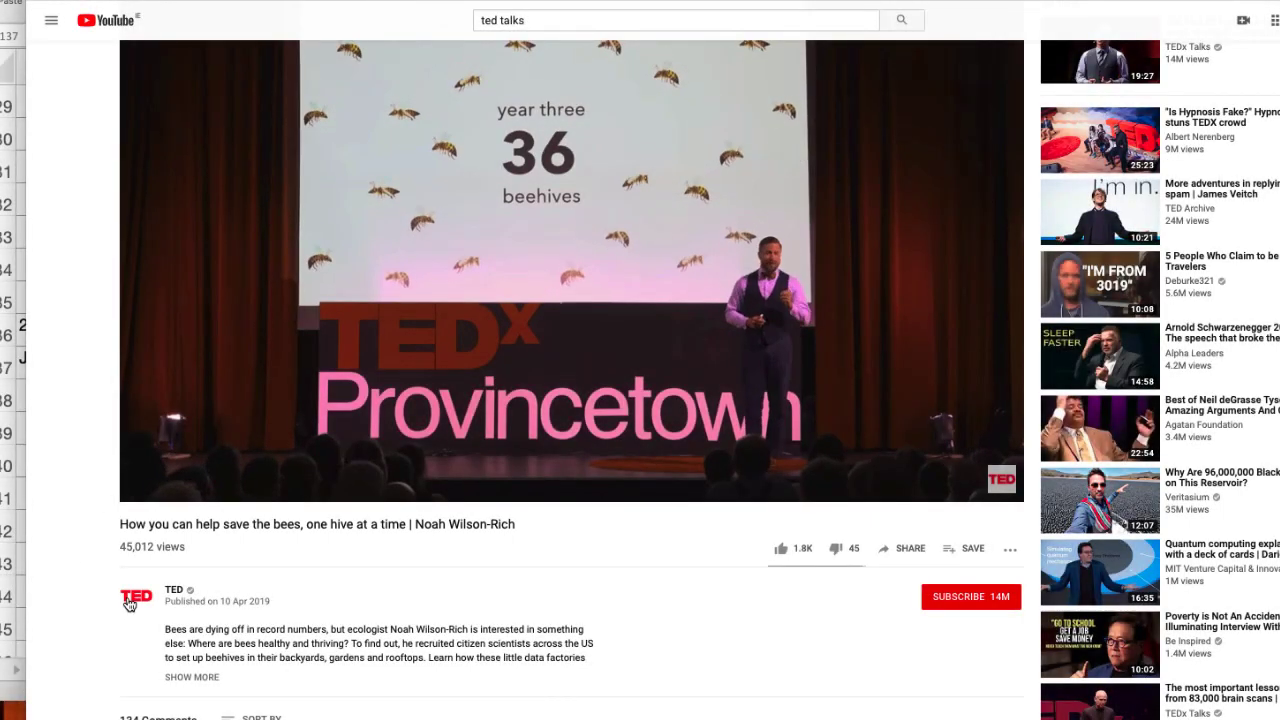
# Subscribe to the TED channel from its Videos listing
pyautogui.click(137, 597)
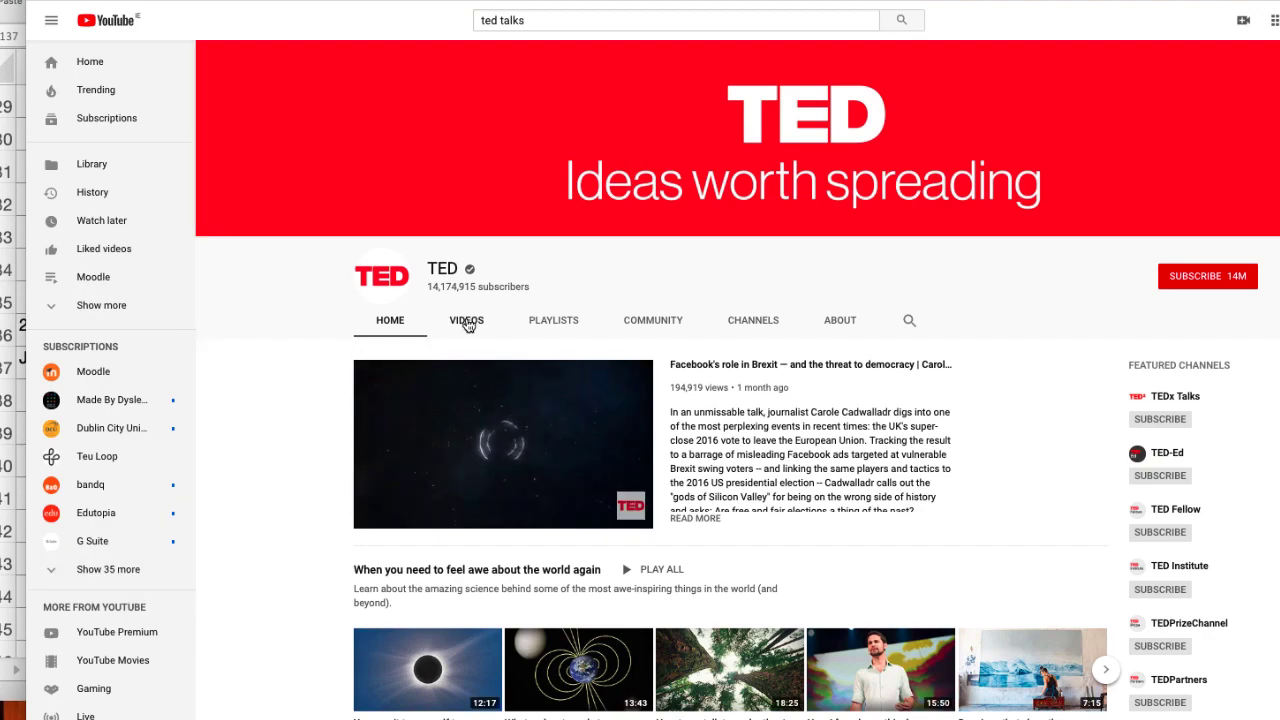
pyautogui.click(466, 320)
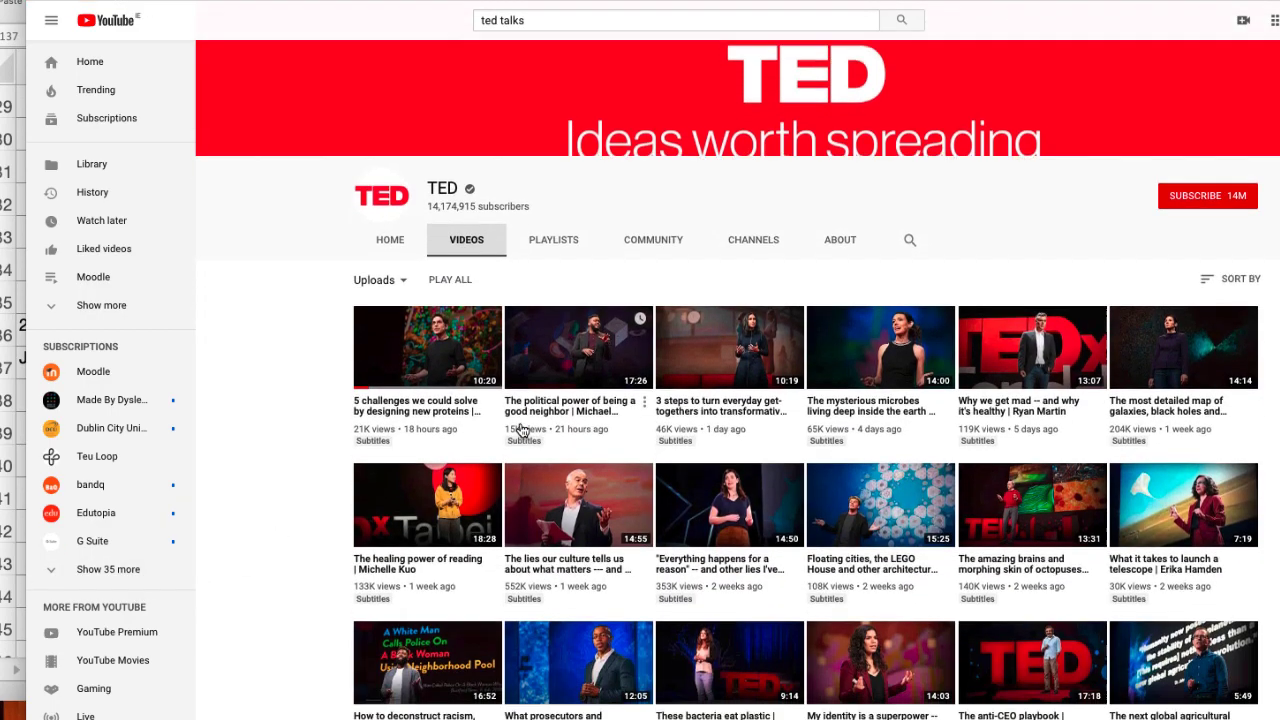
pyautogui.scroll(-5, 520, 410)
pyautogui.scroll(-5, 520, 420)
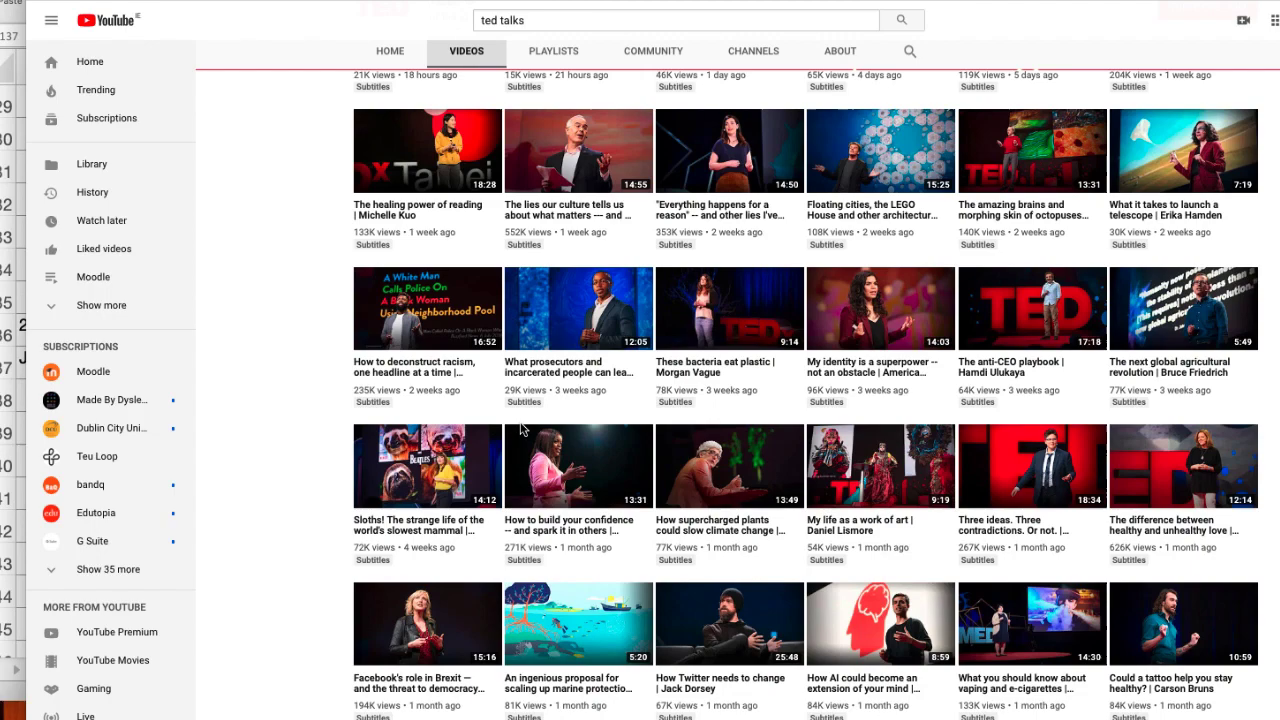
pyautogui.scroll(4, 520, 430)
pyautogui.scroll(3, 520, 430)
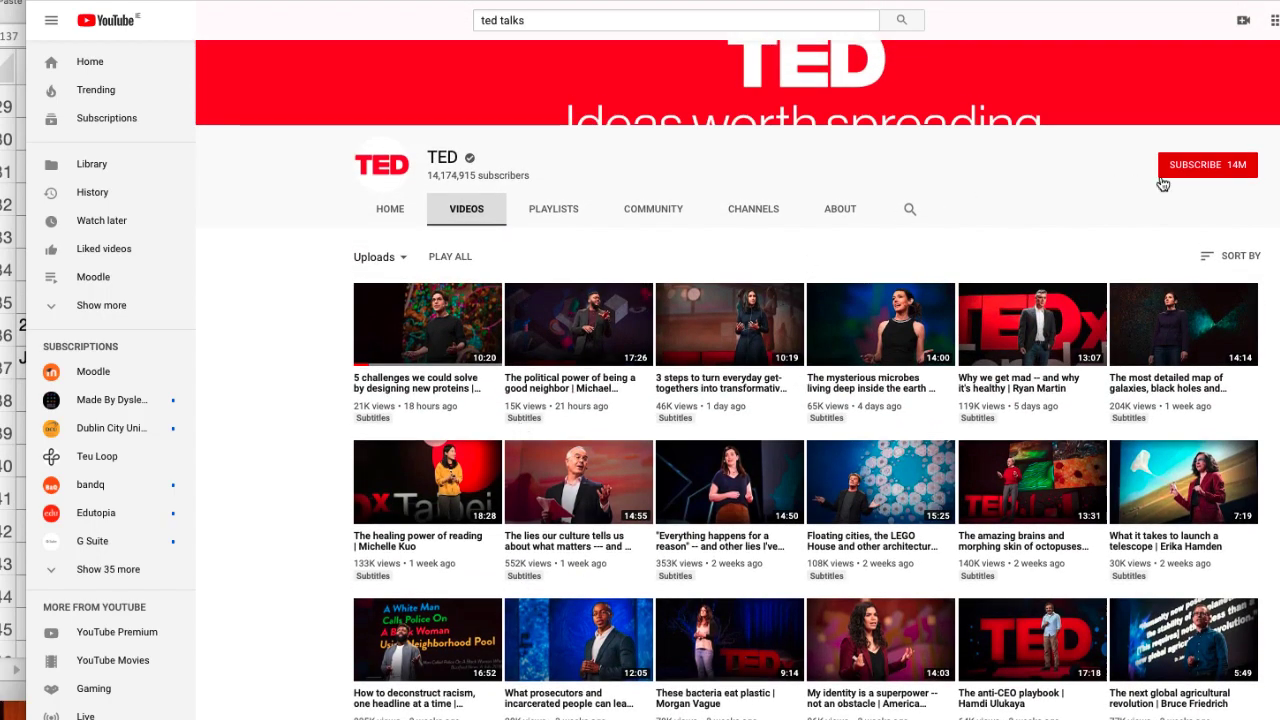
pyautogui.click(1207, 164)
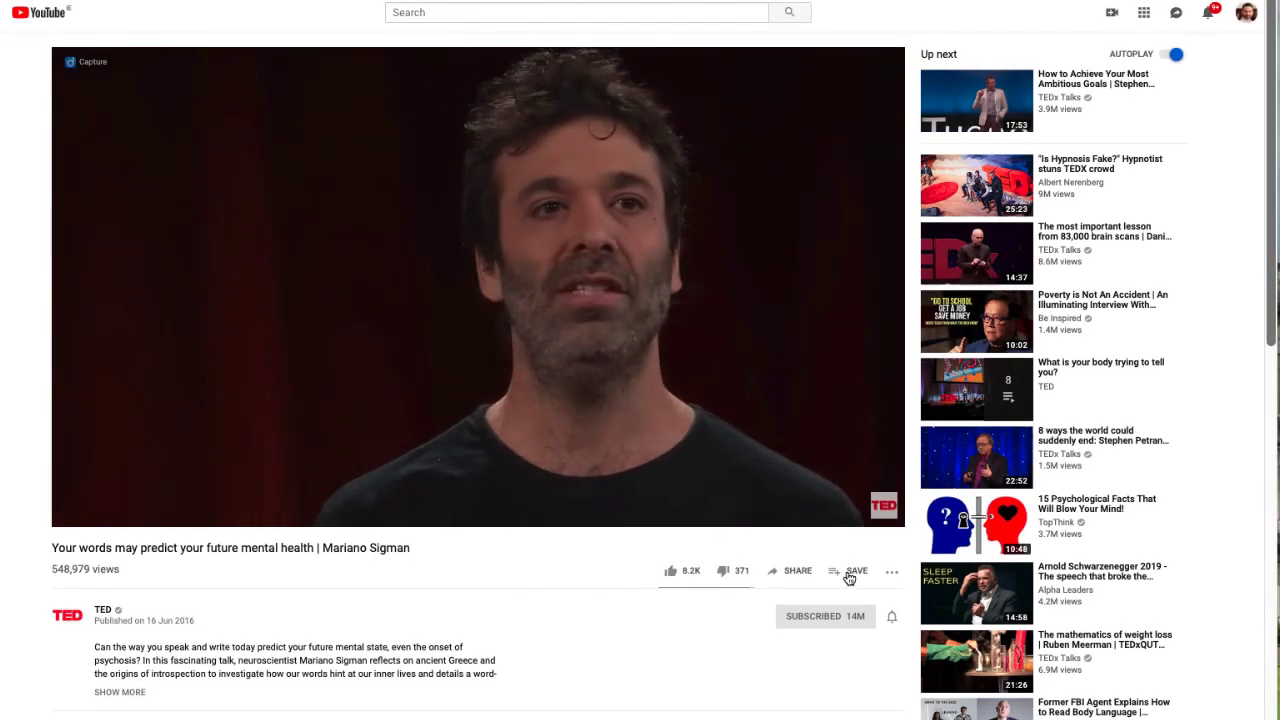
# Save the talk to a new public playlist named 'Mental Health'
pyautogui.click(850, 575)
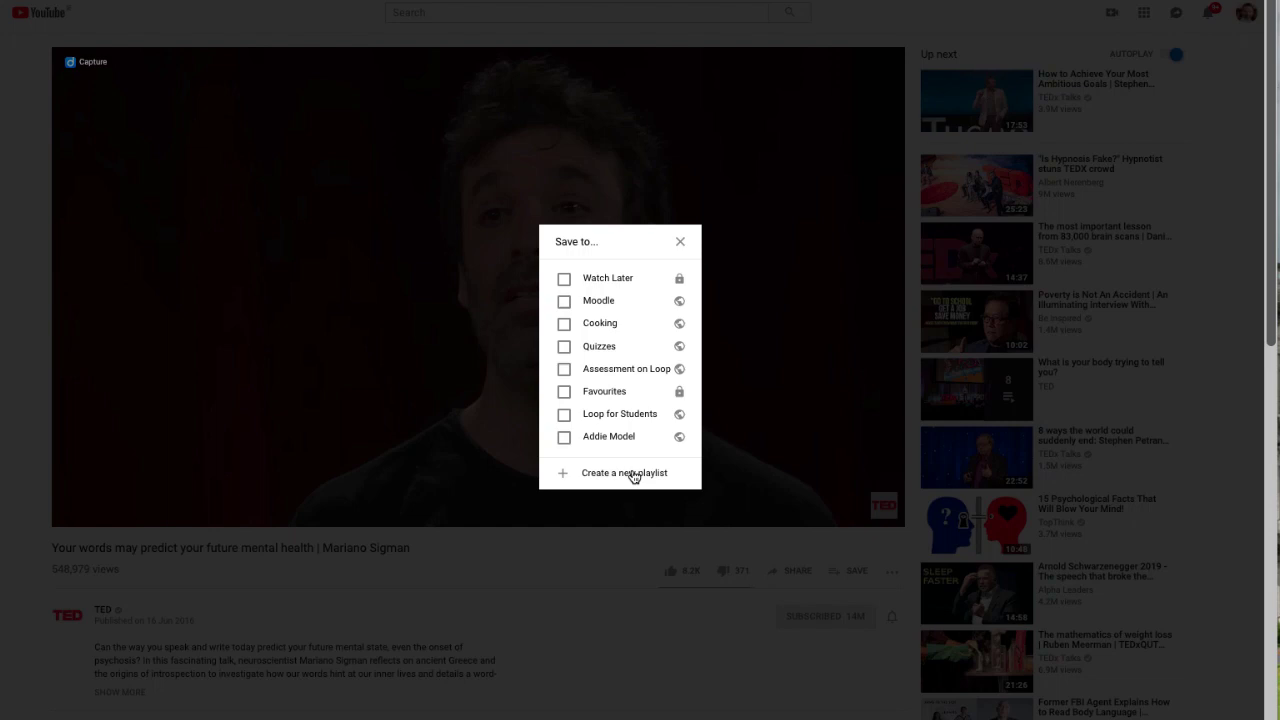
pyautogui.click(640, 473)
pyautogui.write('Ment')
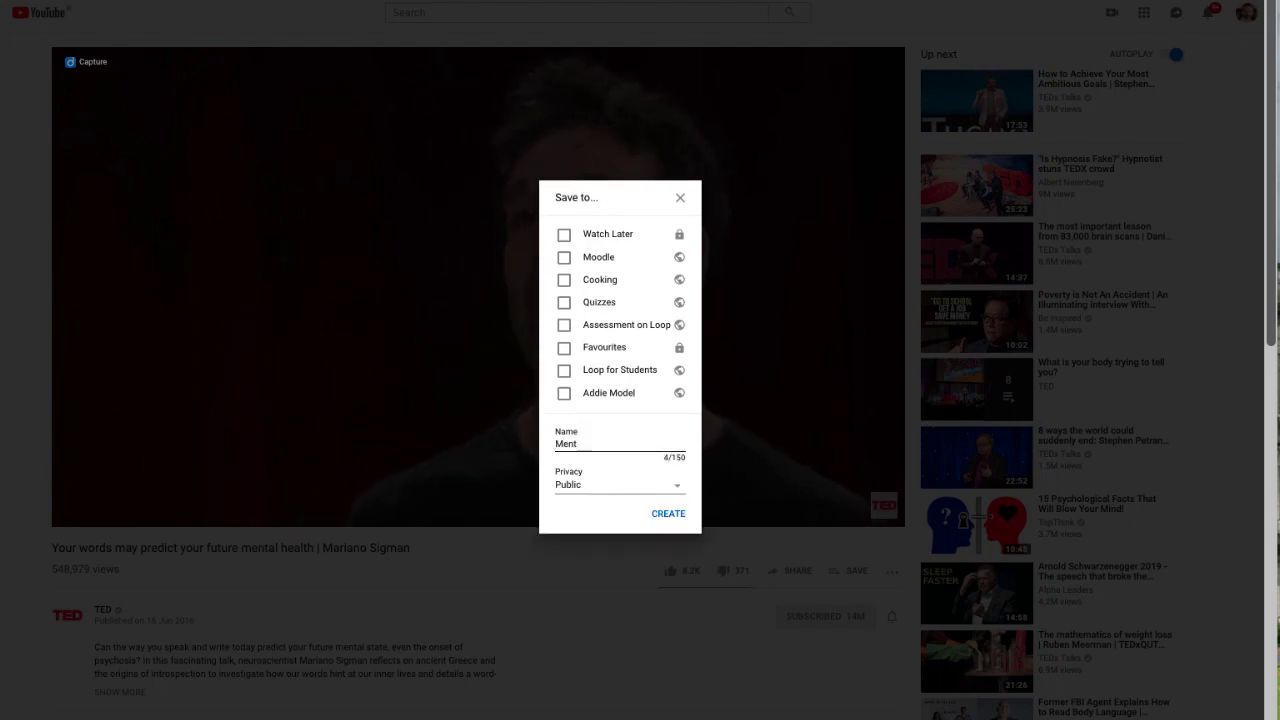
pyautogui.write('al Health')
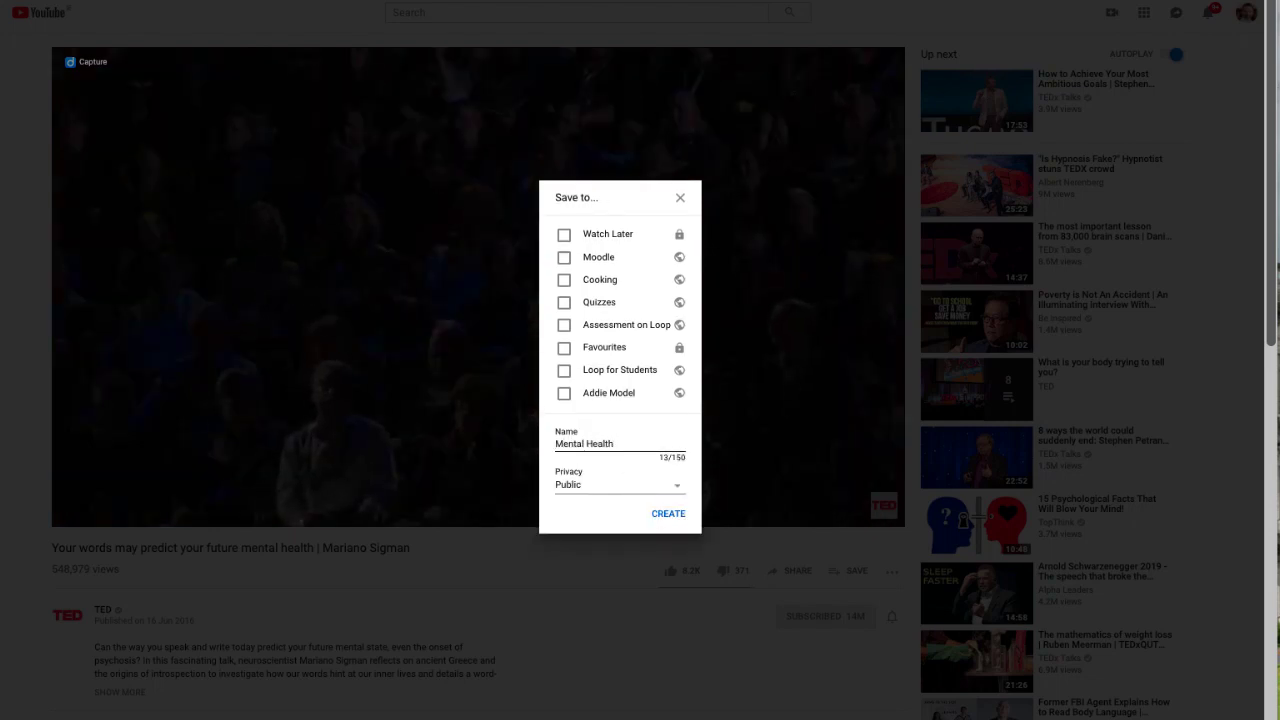
pyautogui.click(668, 515)
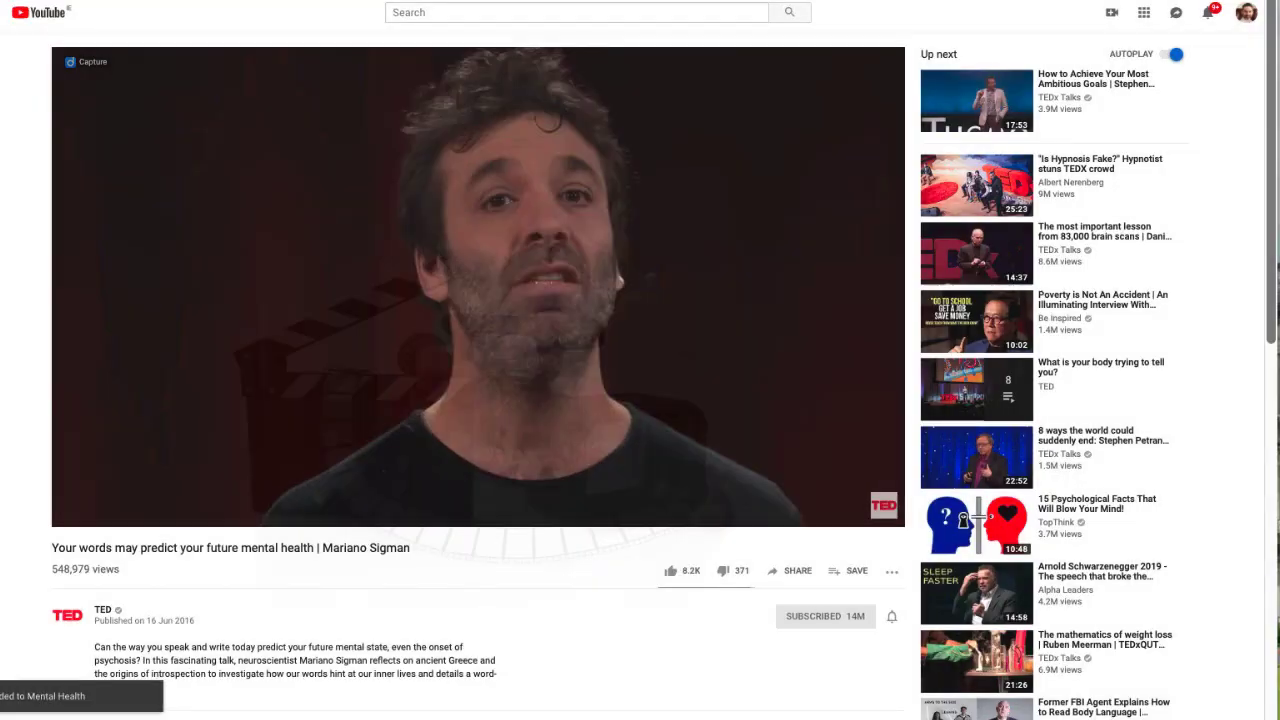